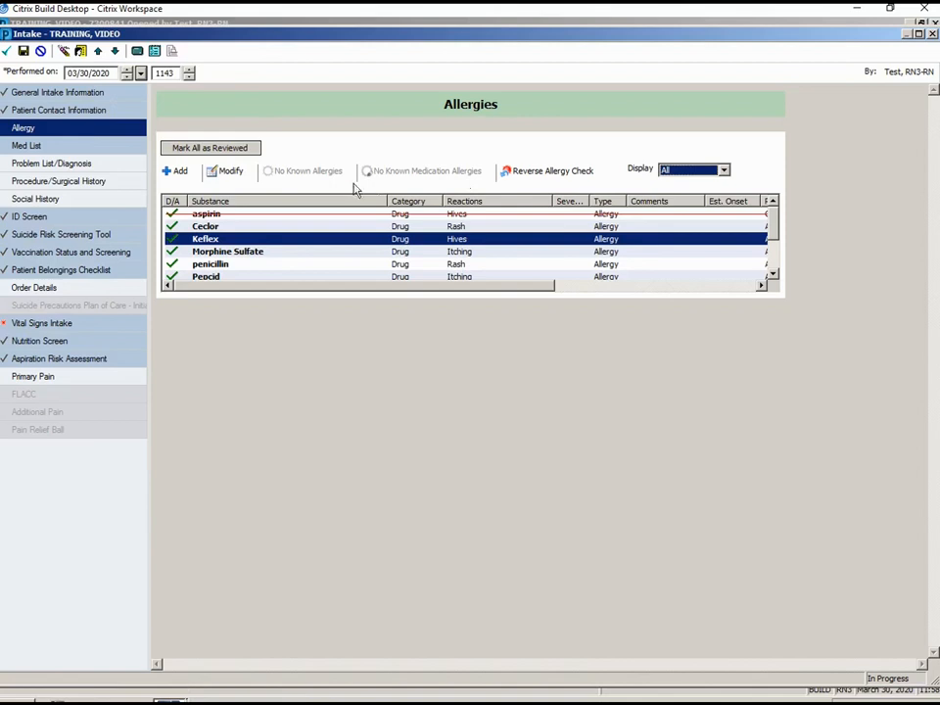
- Enter a dosing weight of 70 kg in the Vital Signs Intake section
left_click(45, 325)
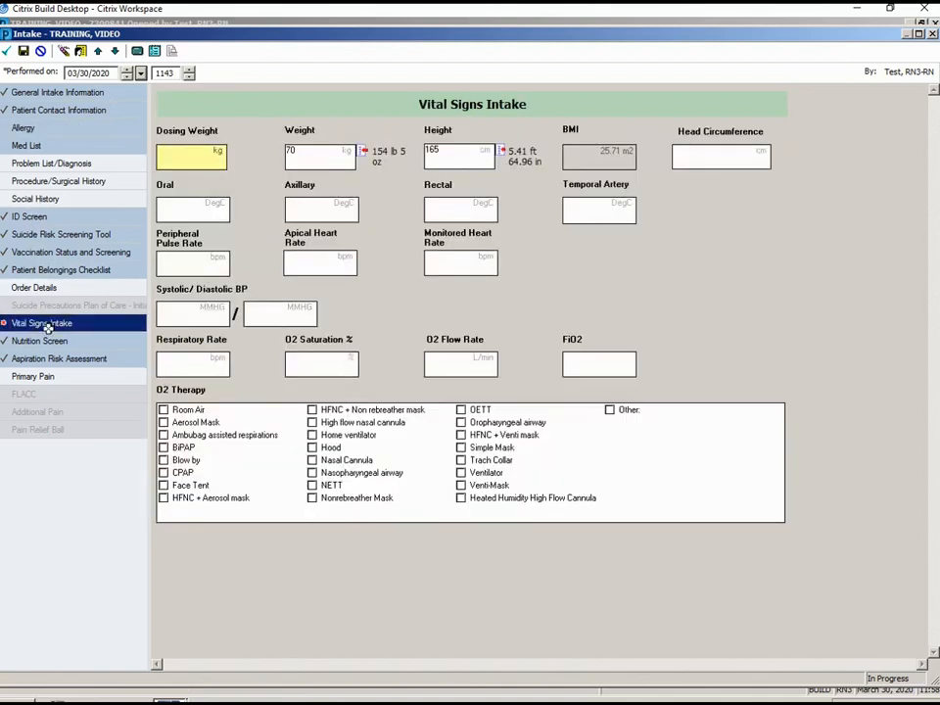
left_click(160, 154)
type("70")
key("Tab")
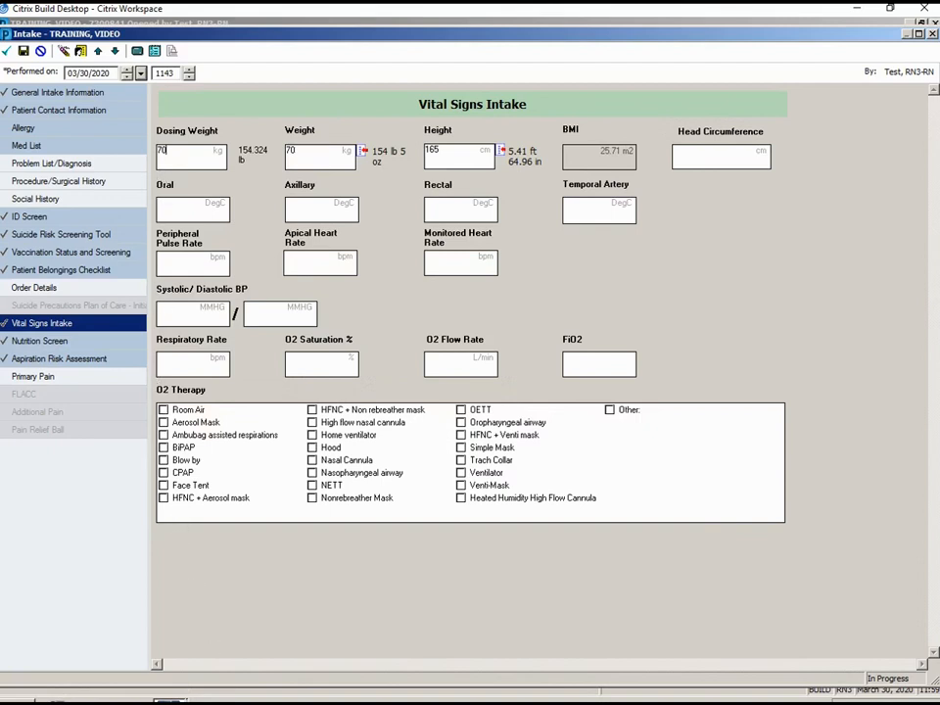
- Switch to the Citrix Cert Desktop session and enter 69 kg as the dosing weight in the Dosing Weight form
mouse_move(195, 701)
left_click(251, 686)
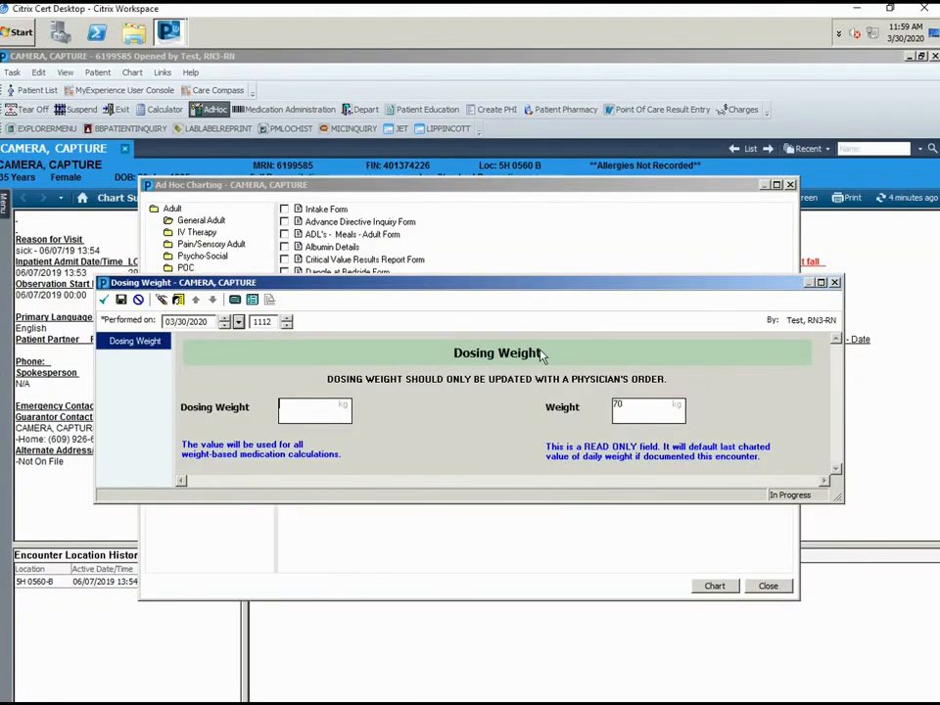
left_click(282, 406)
type("69")
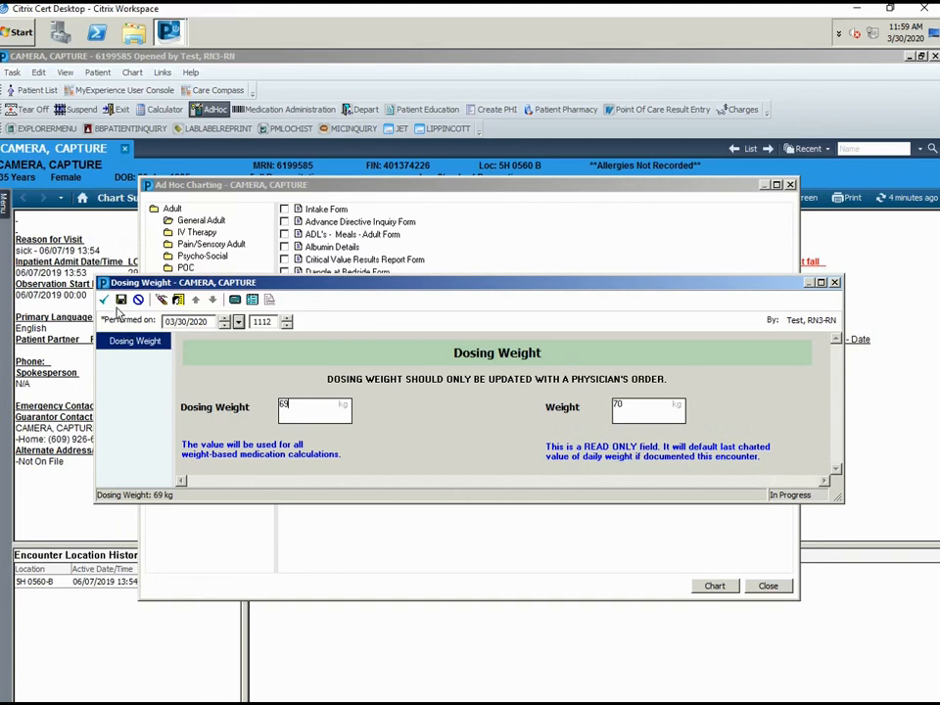
- Return to the Citrix Build Desktop intake form and open the patient's preferred pharmacy review from Document Medication by Hx in the Med List
left_click(194, 703)
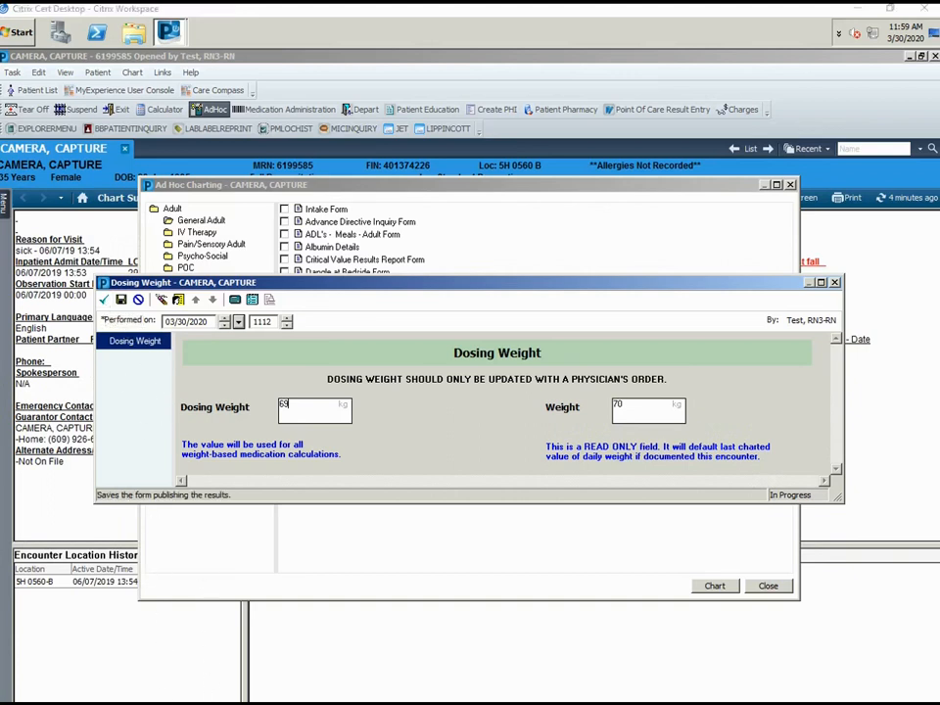
left_click(112, 646)
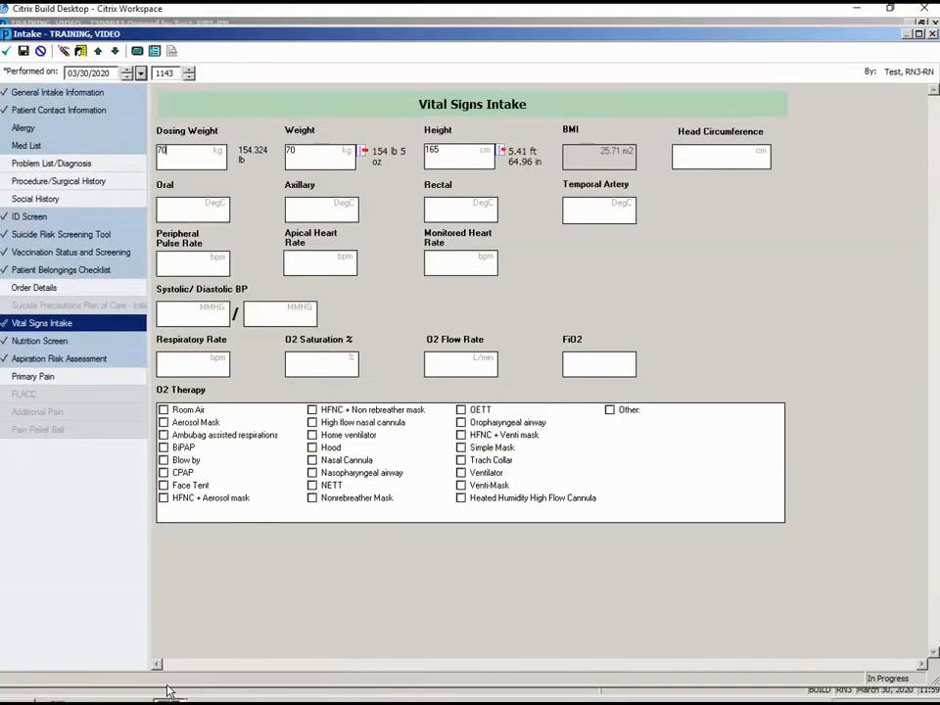
left_click(26, 147)
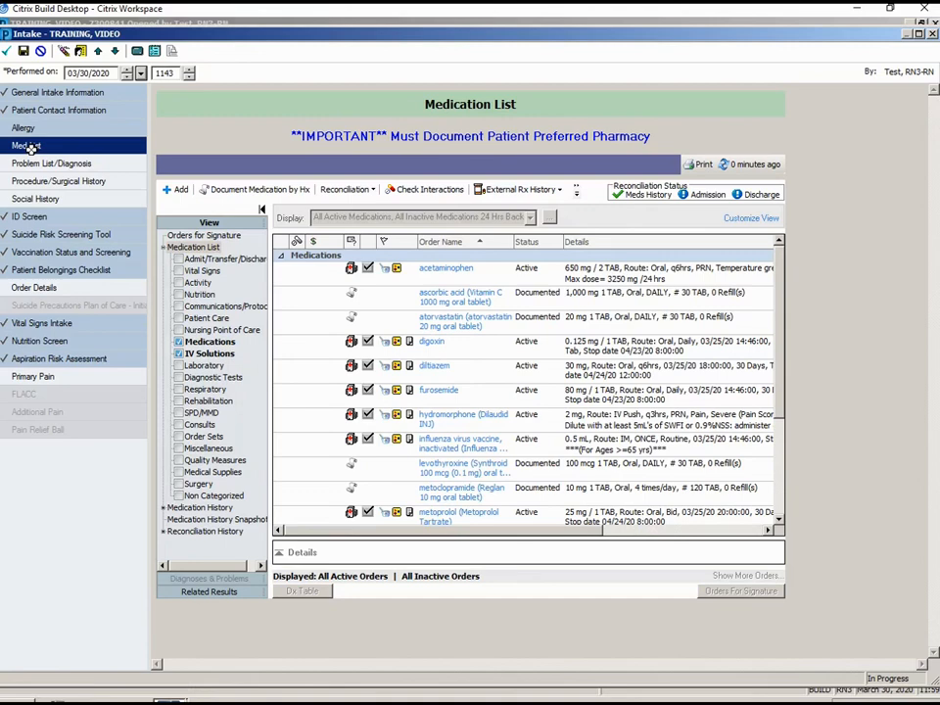
left_click(232, 191)
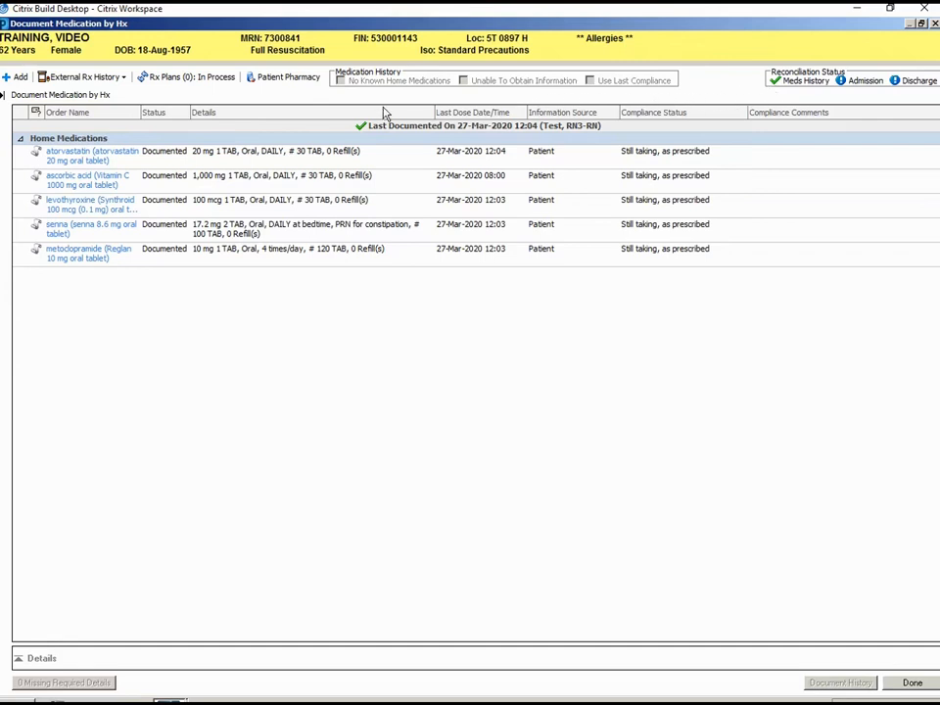
left_click(275, 85)
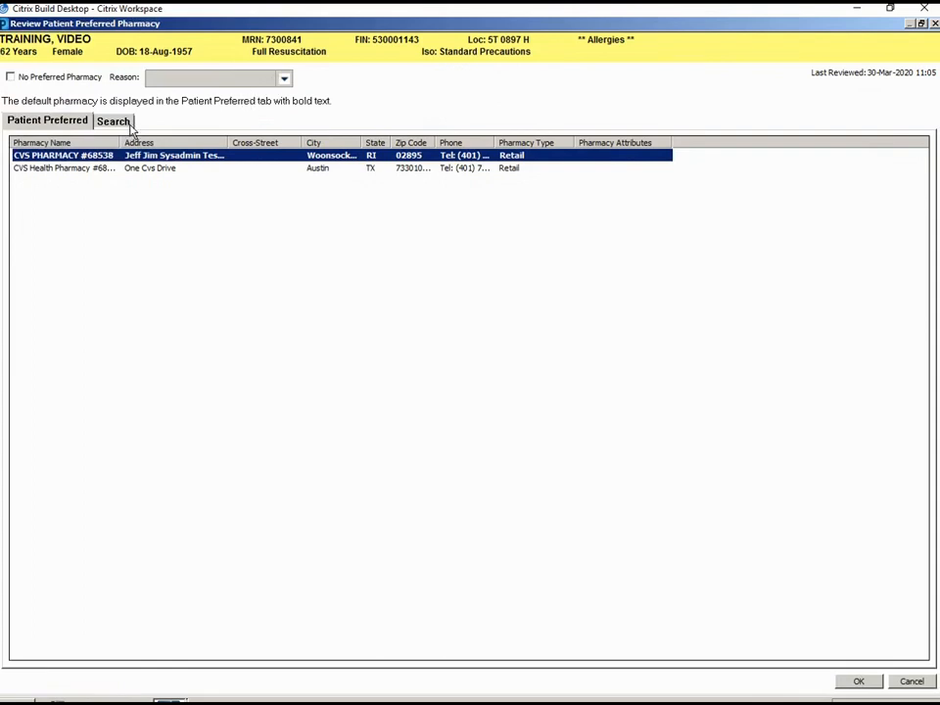
left_click(11, 78)
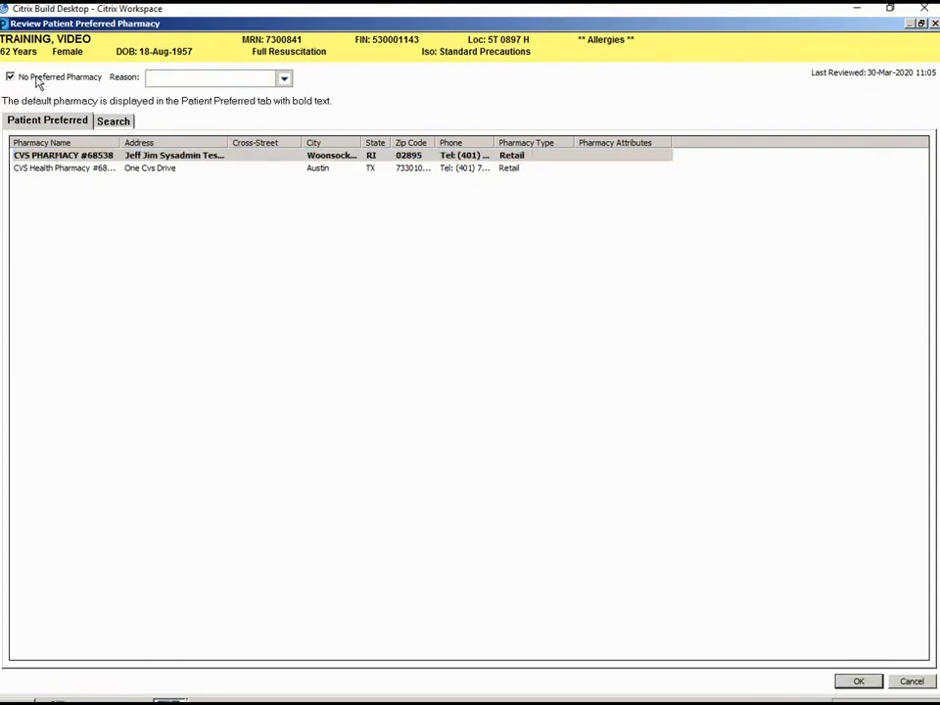
left_click(284, 78)
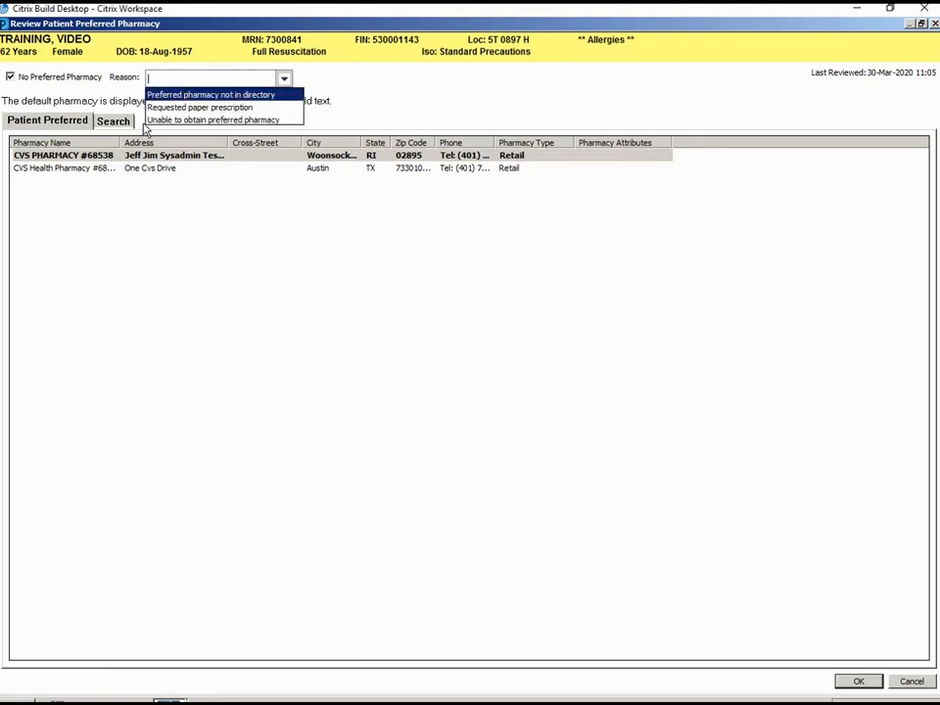
left_click(10, 77)
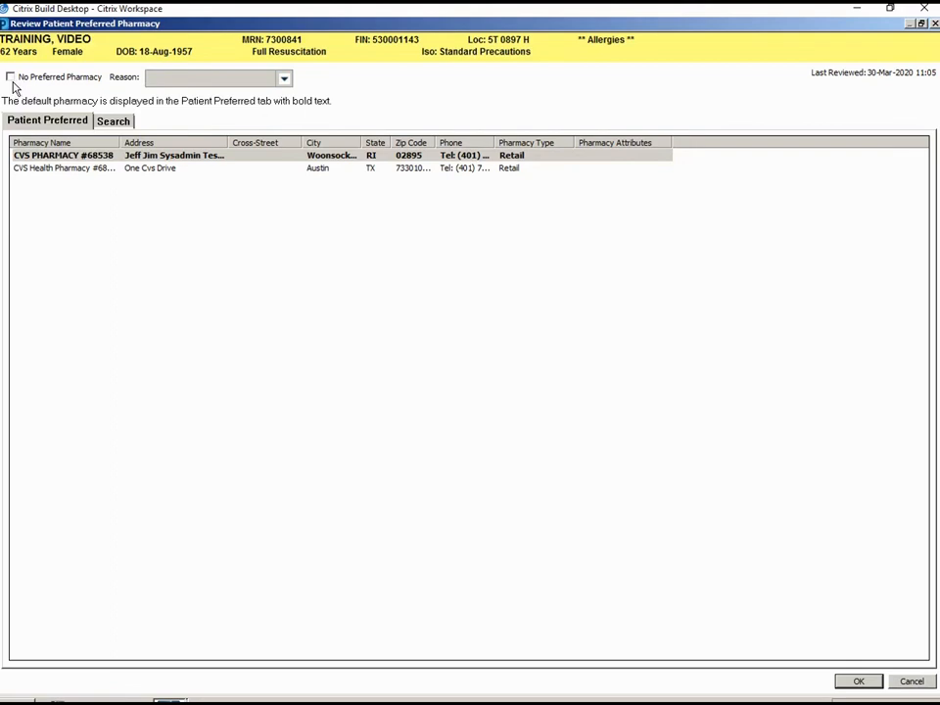
- Search the pharmacy directory for "cvs" and add CVS PHARMACY #3188 in Altamont to the patient's preferred pharmacies
left_click(108, 122)
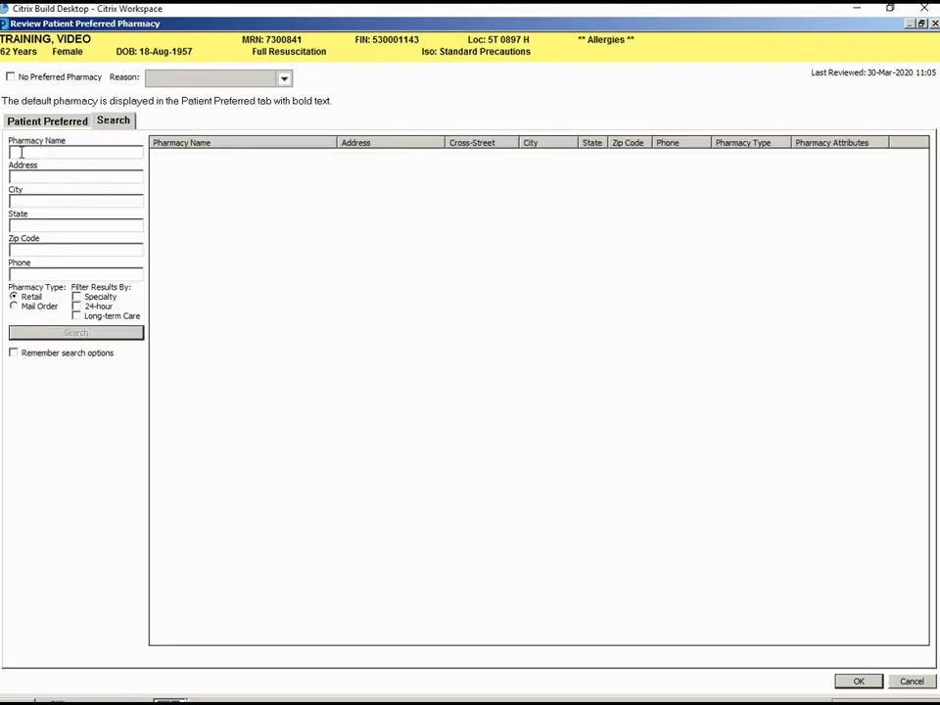
type("cvs")
left_click(66, 333)
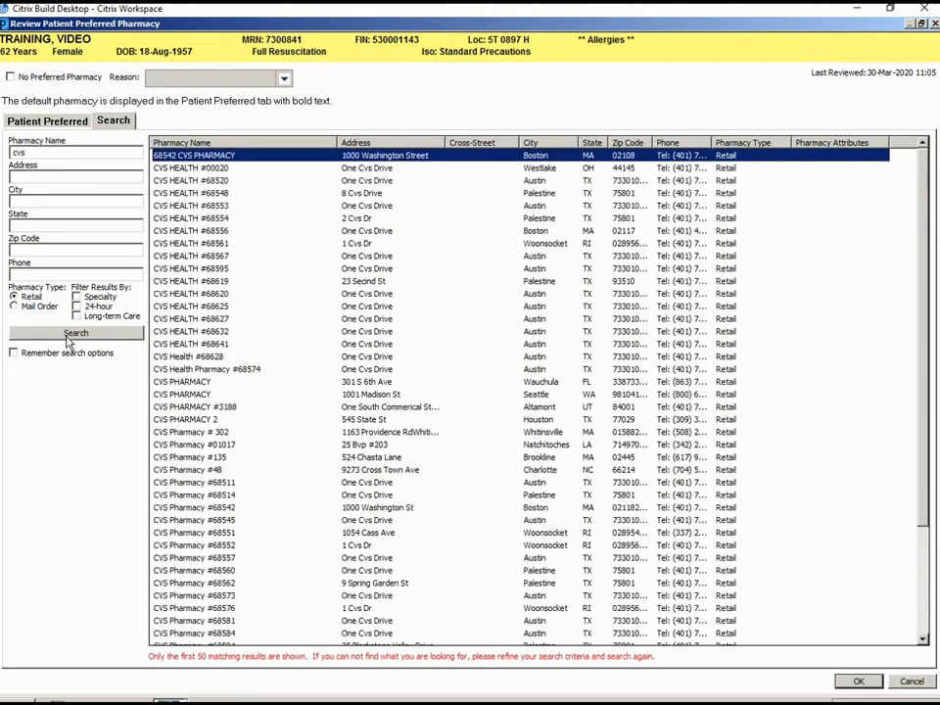
mouse_move(186, 375)
right_click(199, 409)
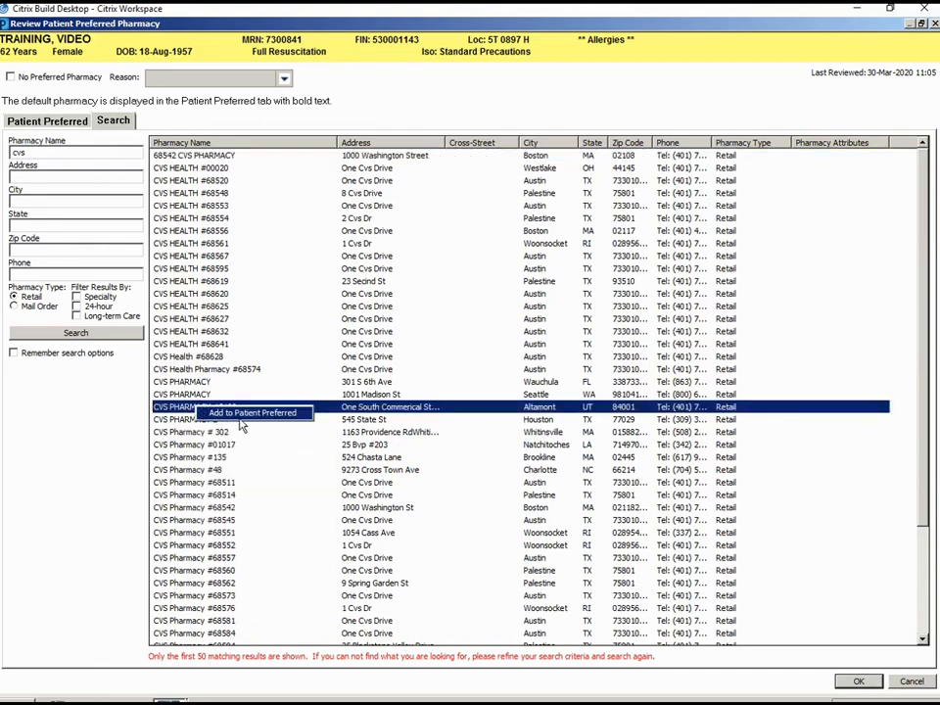
left_click(241, 415)
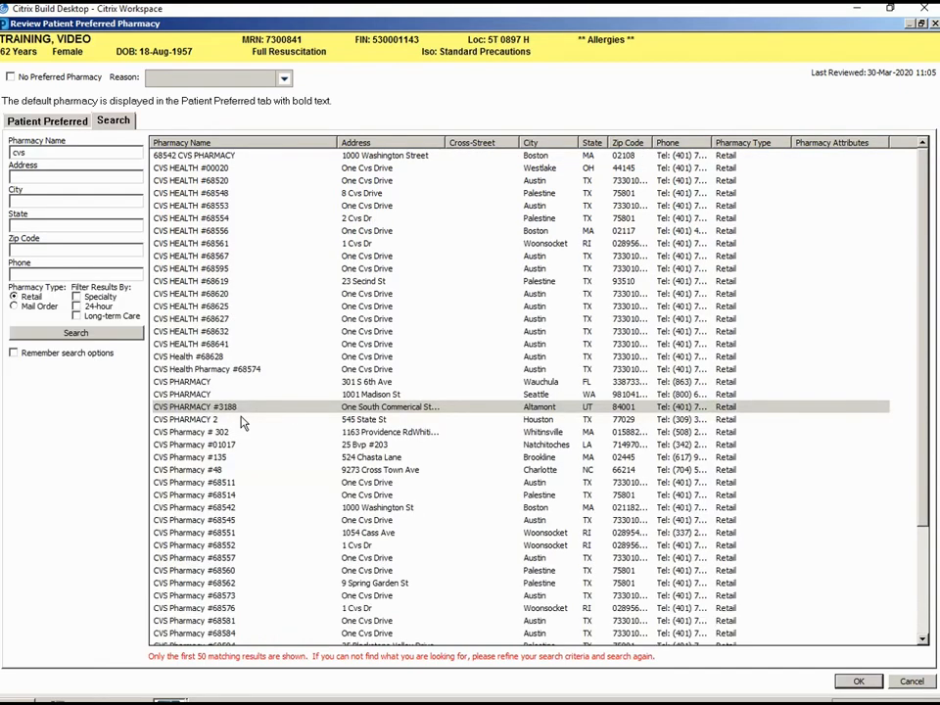
mouse_move(243, 421)
- Set CVS Health Pharmacy #68574 in Austin as the patient's default preferred pharmacy
left_click(49, 123)
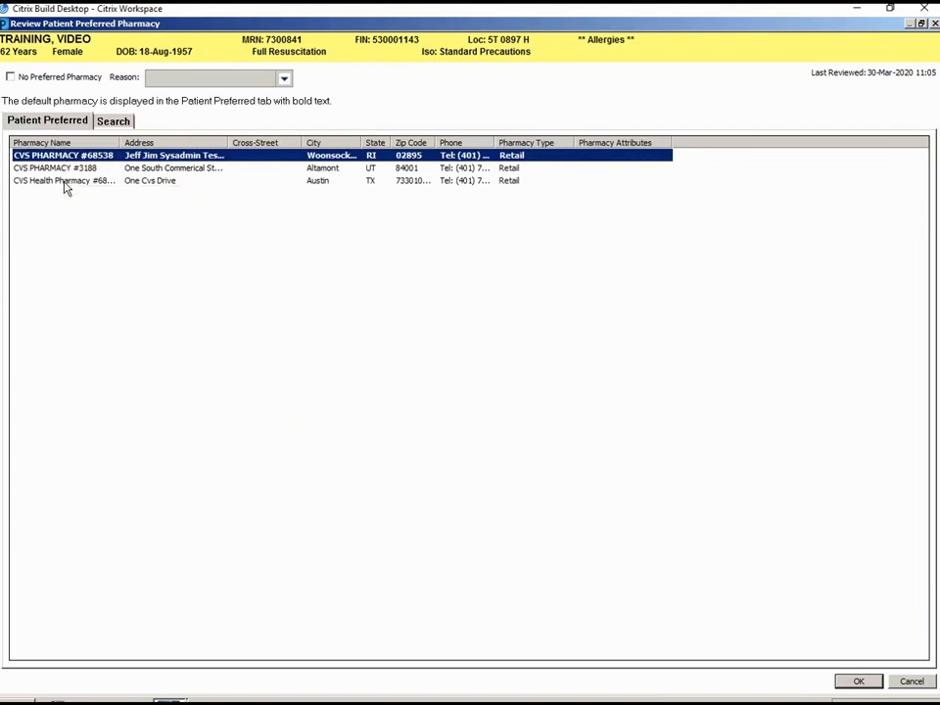
mouse_move(66, 189)
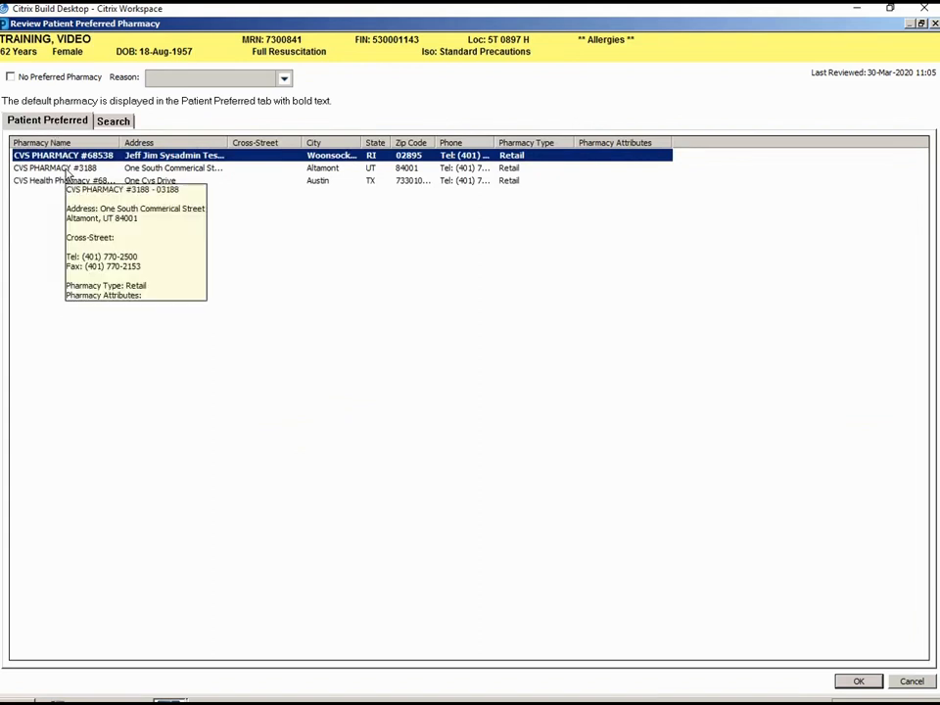
mouse_move(136, 186)
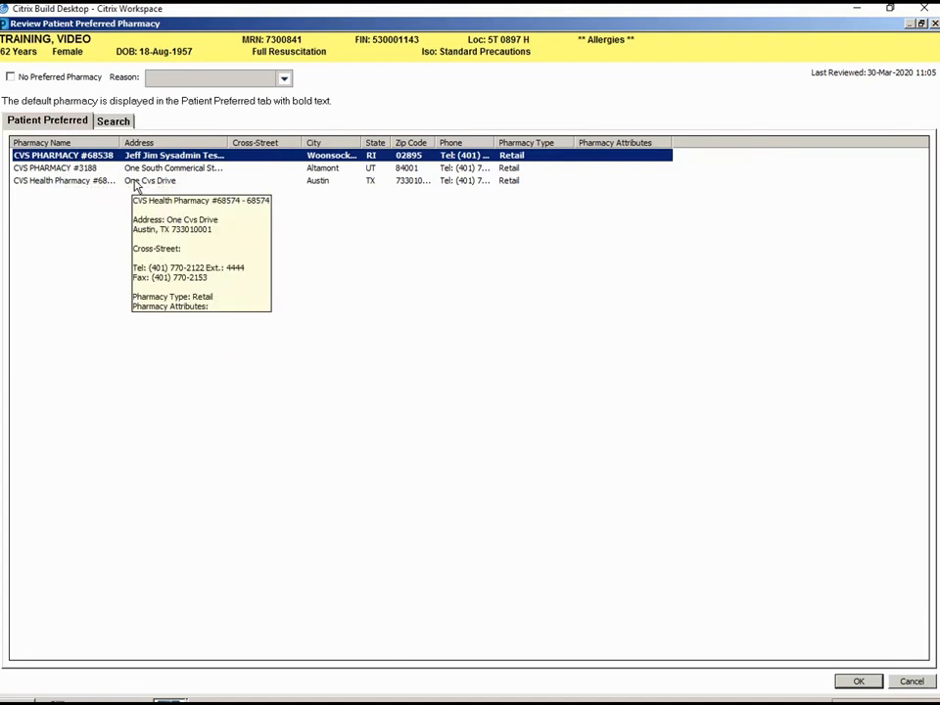
right_click(135, 184)
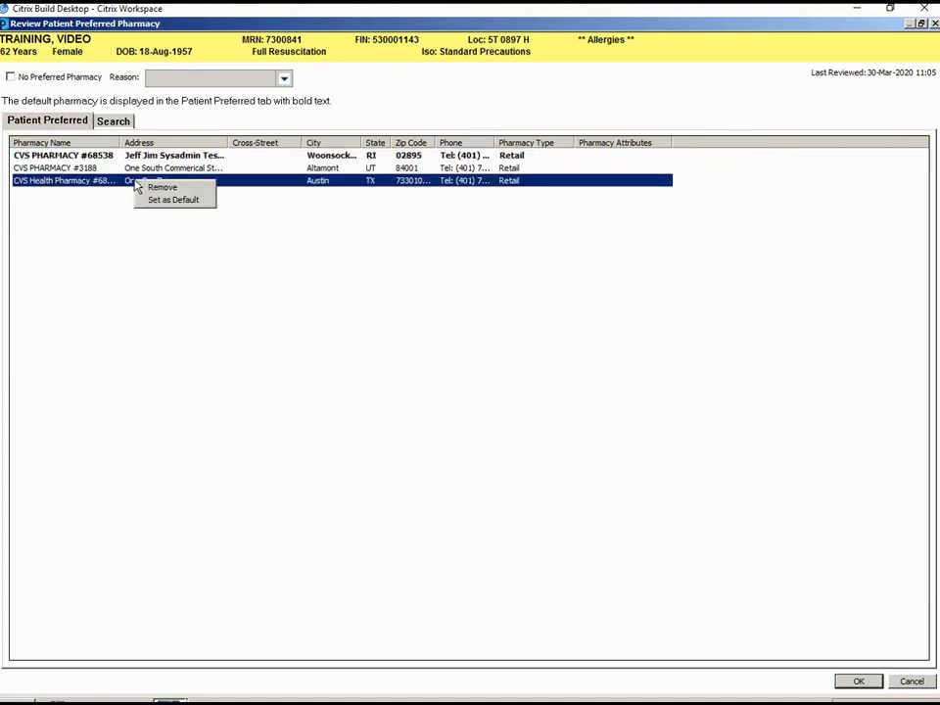
left_click(145, 198)
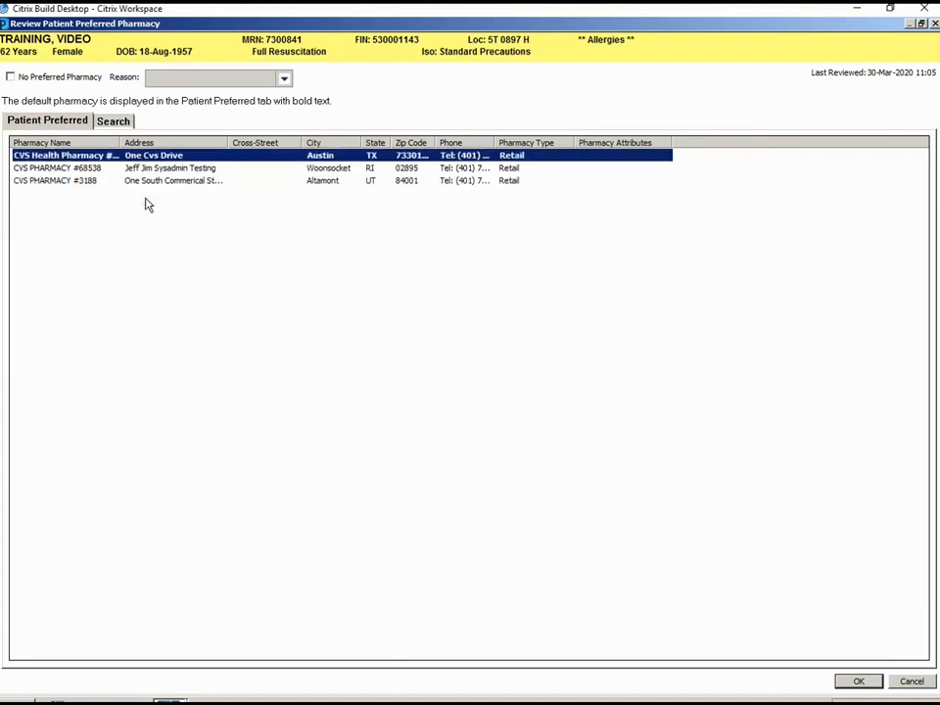
- Remove CVS PHARMACY #68538 from the patient's preferred pharmacies, then accept the pharmacy review and finish the medication history
left_click(147, 170)
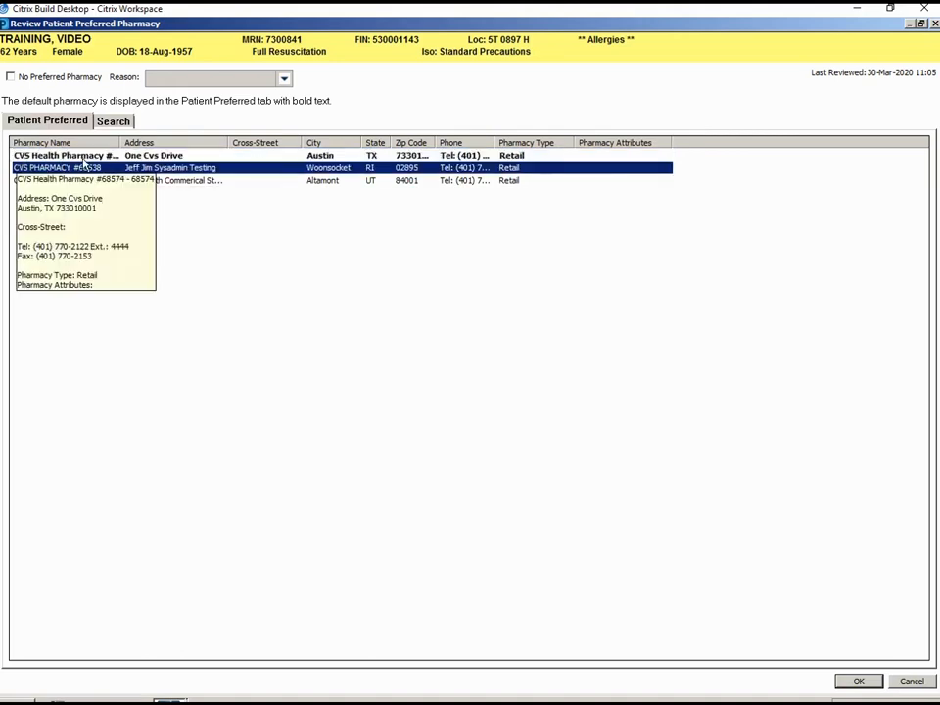
right_click(189, 169)
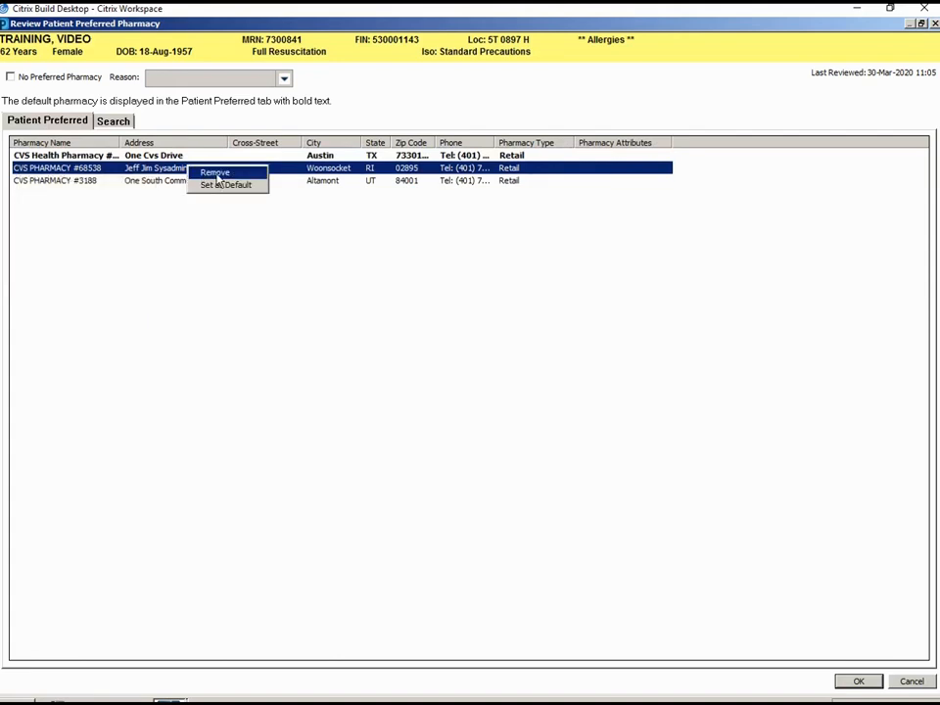
left_click(217, 174)
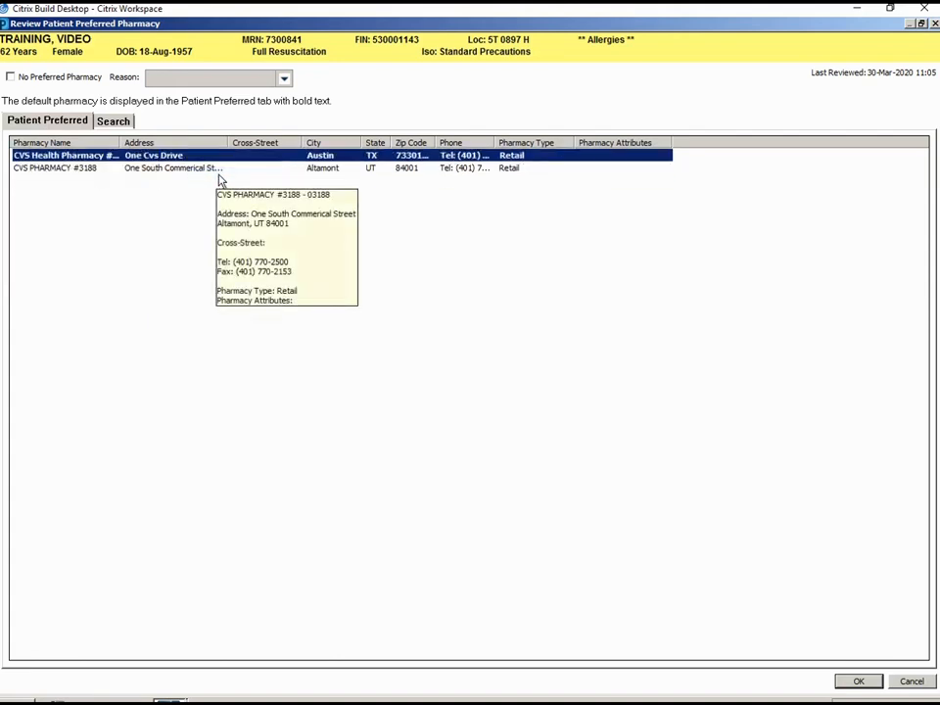
left_click(861, 681)
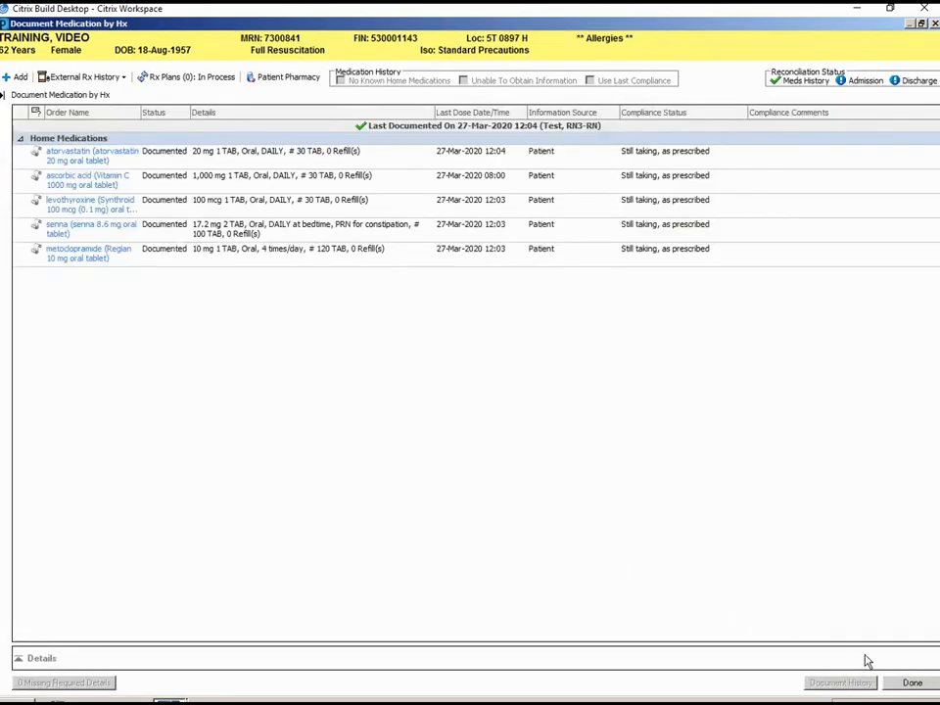
left_click(908, 684)
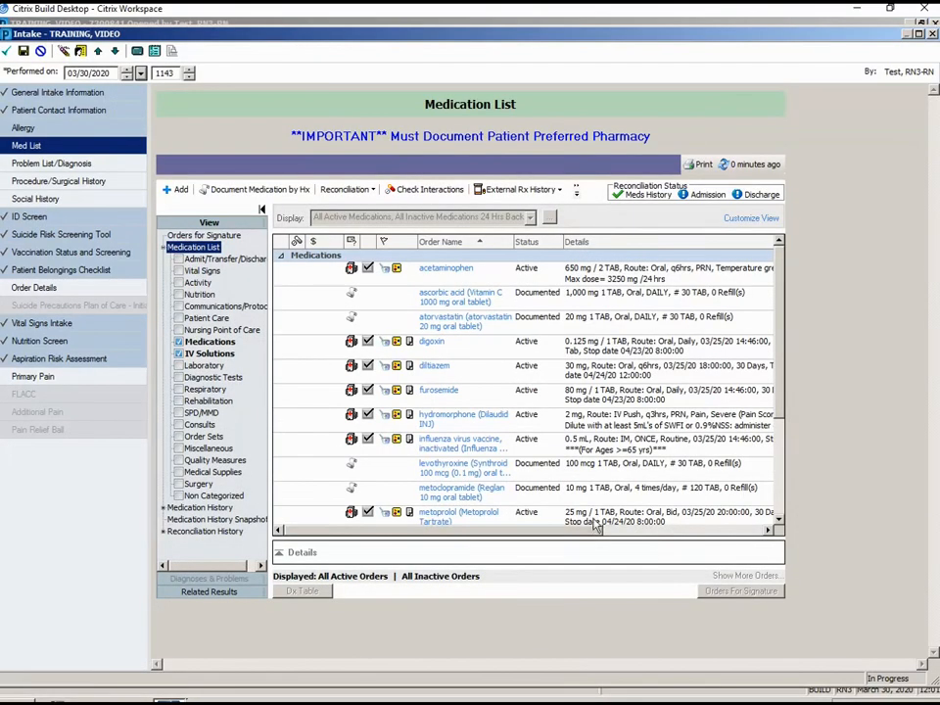
- Set Nurse Collect to 1 (Yes) in the Order Details section
left_click(35, 287)
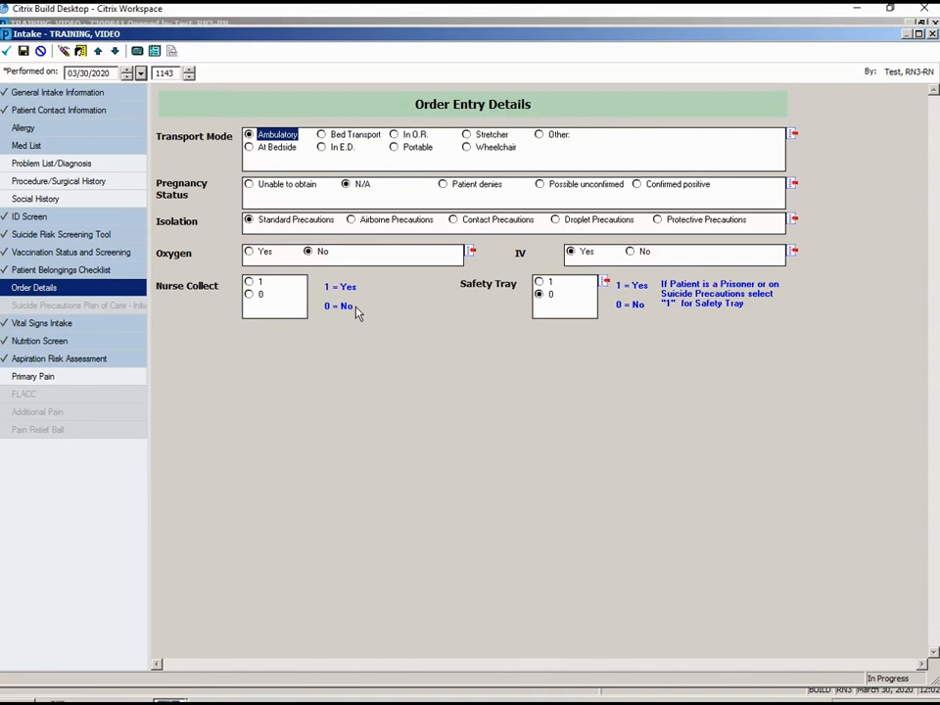
left_click(251, 284)
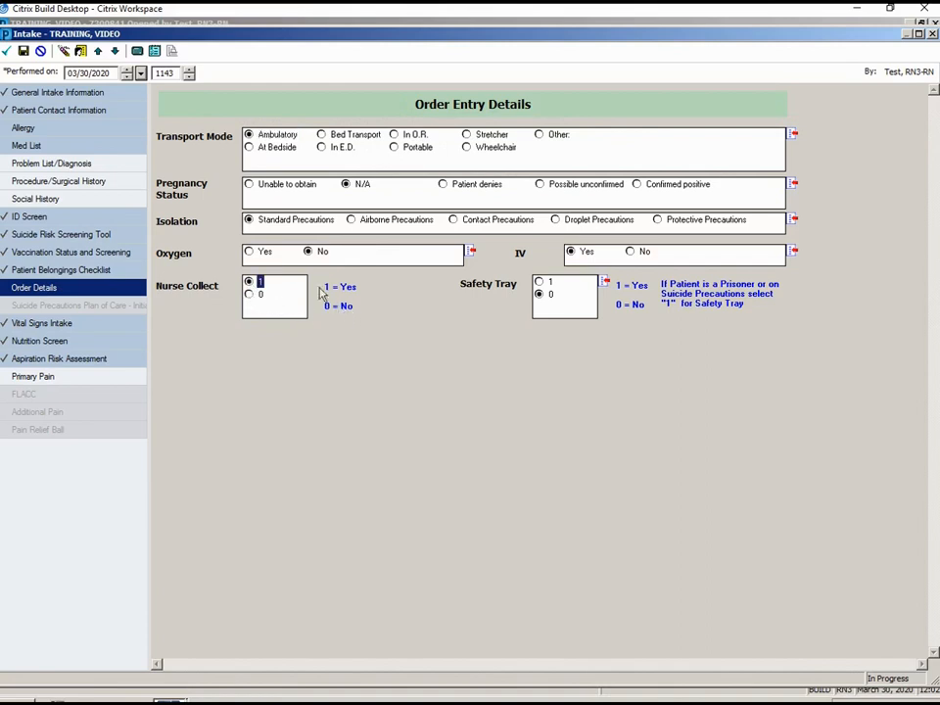